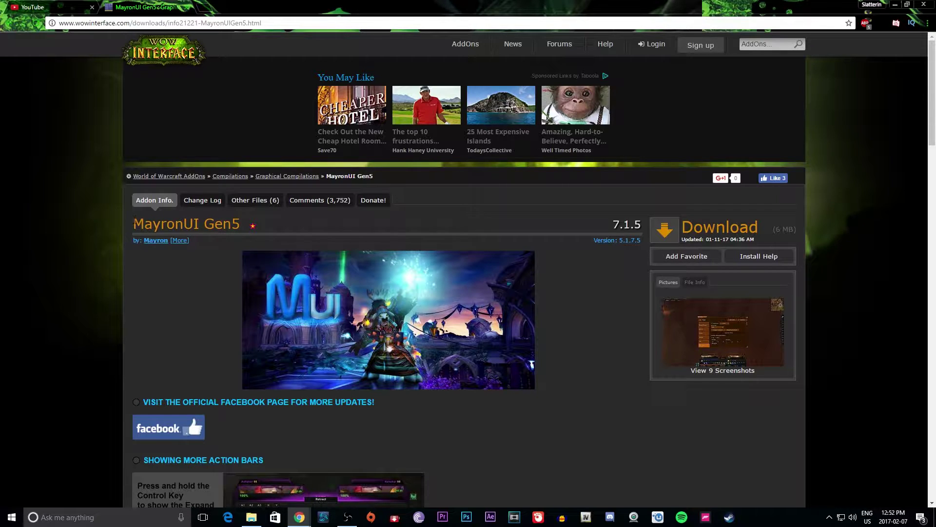
Step: Browse the MayronUI Gen5 addon page and open its Pictures gallery at screenshot 1 of 9
left_click_drag(135, 223, 219, 224)
left_click(210, 323)
scroll(480, 413, "down", 3)
scroll(481, 412, "down", 3)
scroll(481, 412, "up", 5)
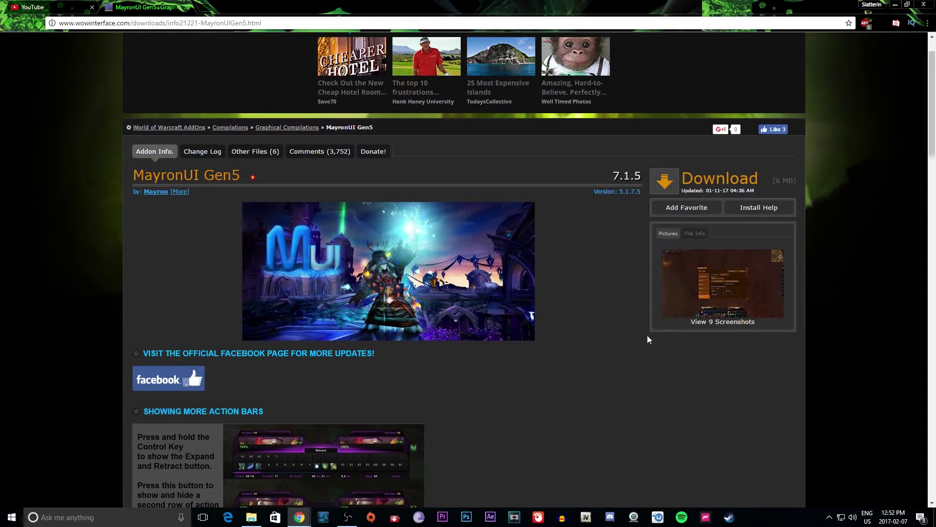
left_click(701, 290)
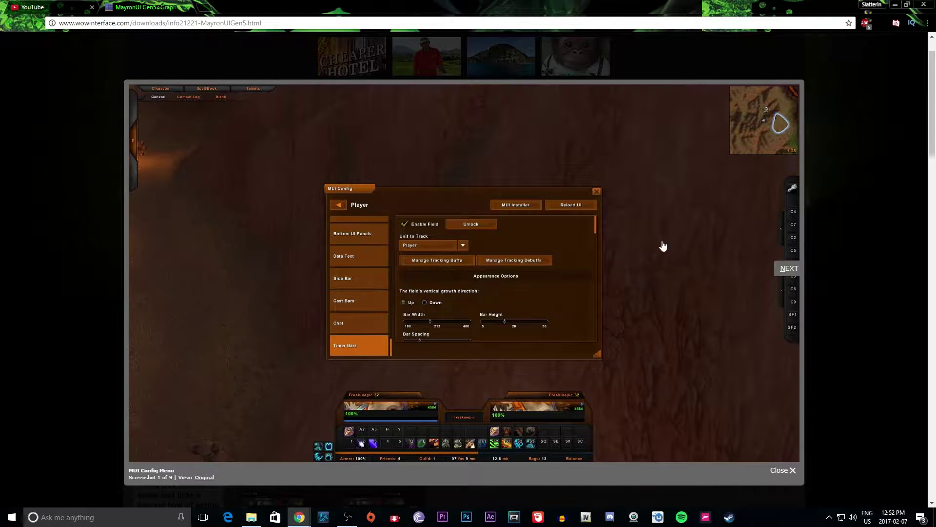
Step: Advance the gallery from the config menu shot through the solo questing shot to screenshot 5
left_click(784, 269)
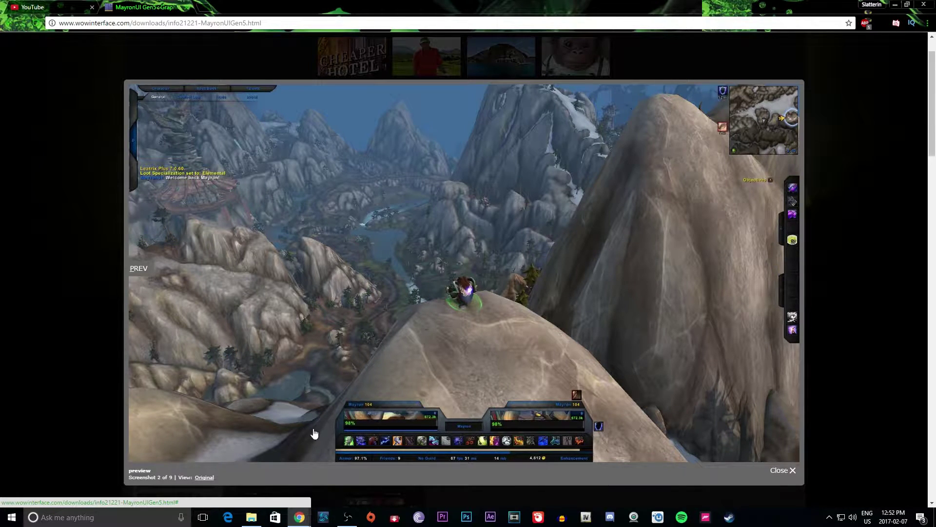
left_click(754, 285)
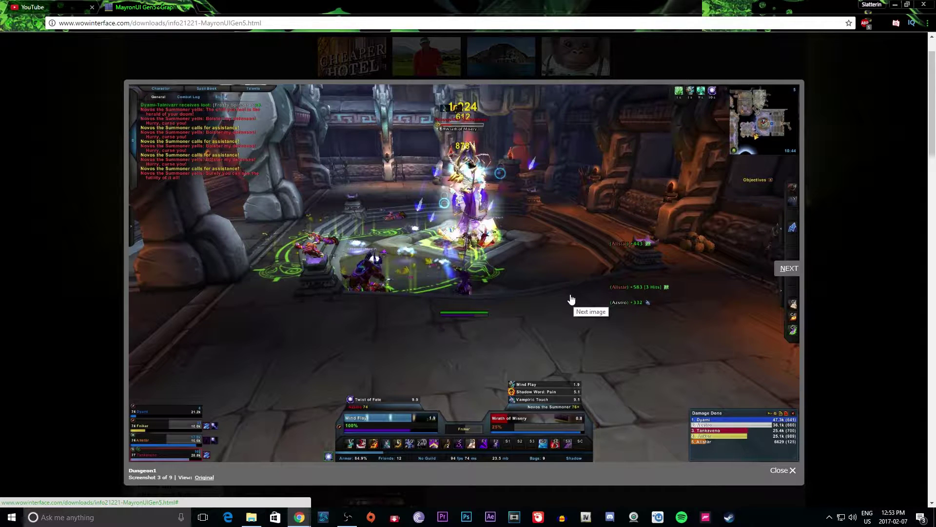
left_click(759, 267)
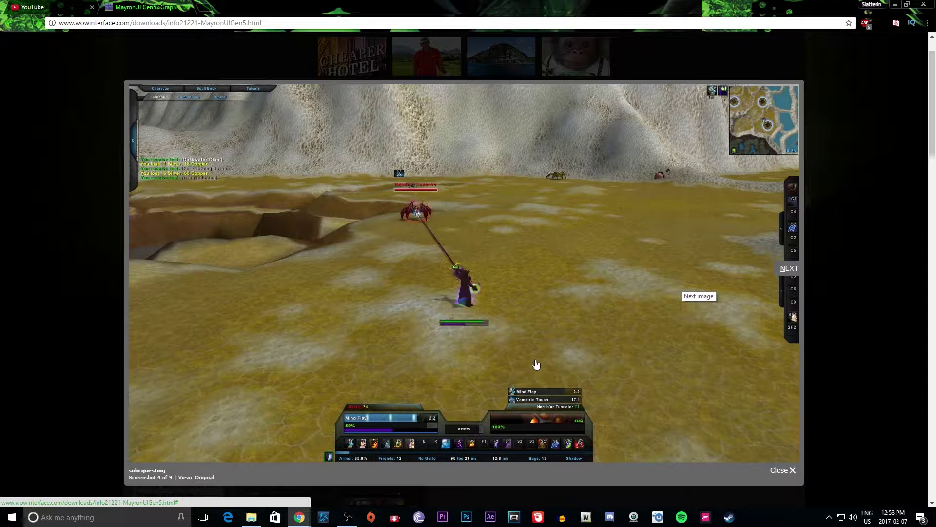
left_click(734, 292)
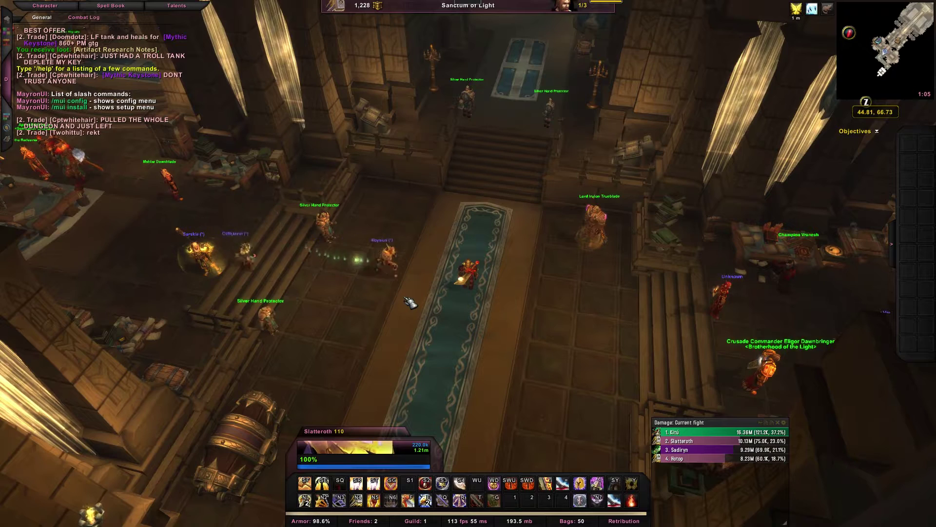
Step: Open the MayronUI config with the /mui config chat command
key("Return")
type("/")
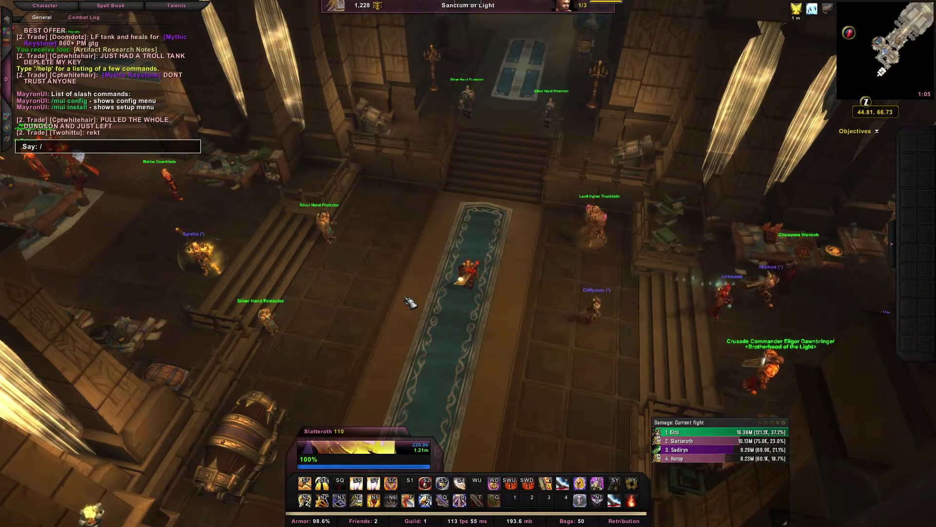
type("mui config")
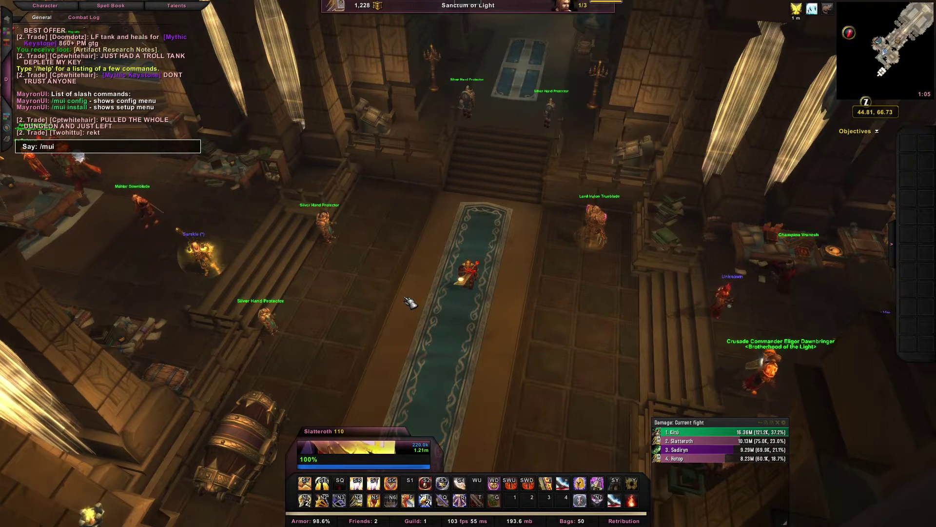
key("Return")
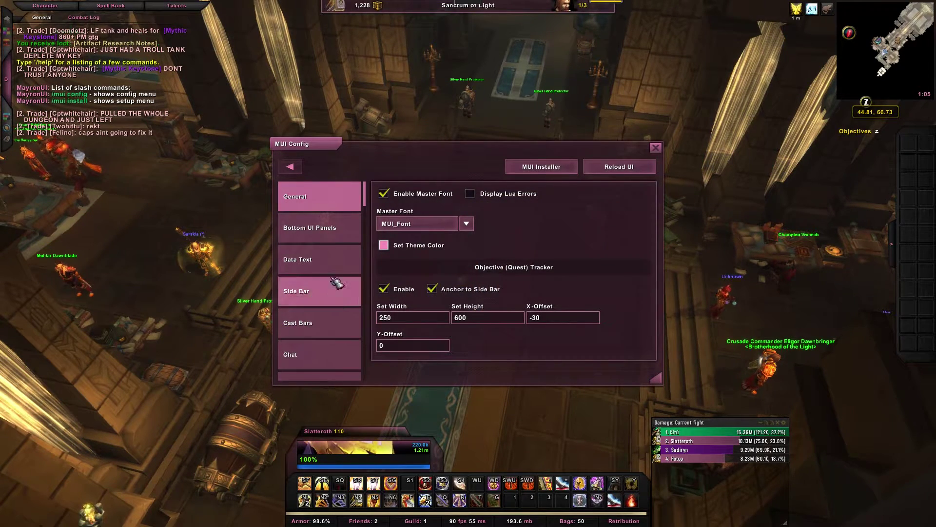
Step: Look over the Cast Bars and General settings, then launch the MUI Installer
scroll(316, 292, "down", 1)
left_click(317, 302)
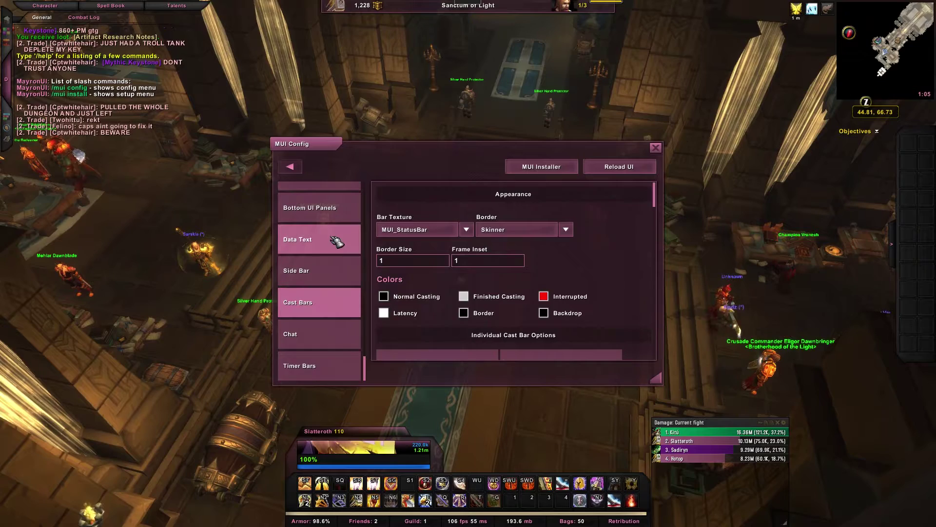
scroll(336, 229, "up", 1)
left_click(337, 200)
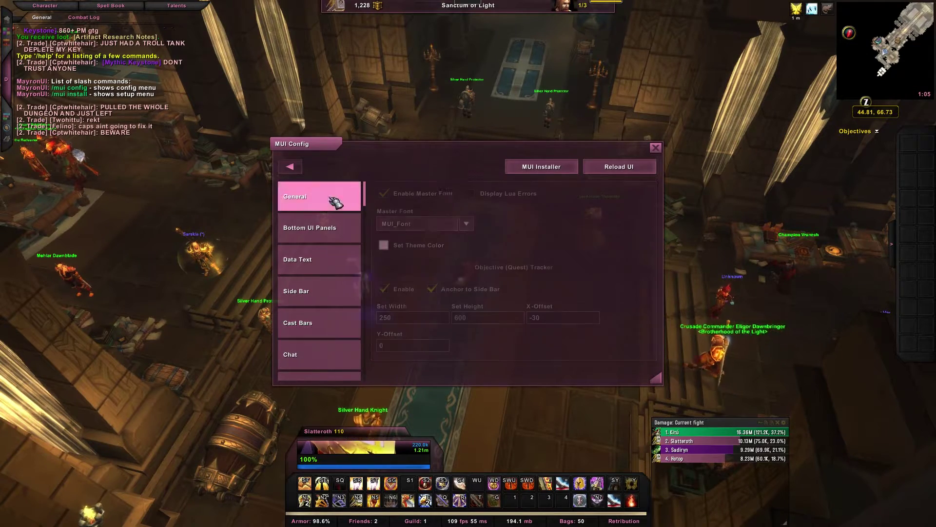
left_click(549, 166)
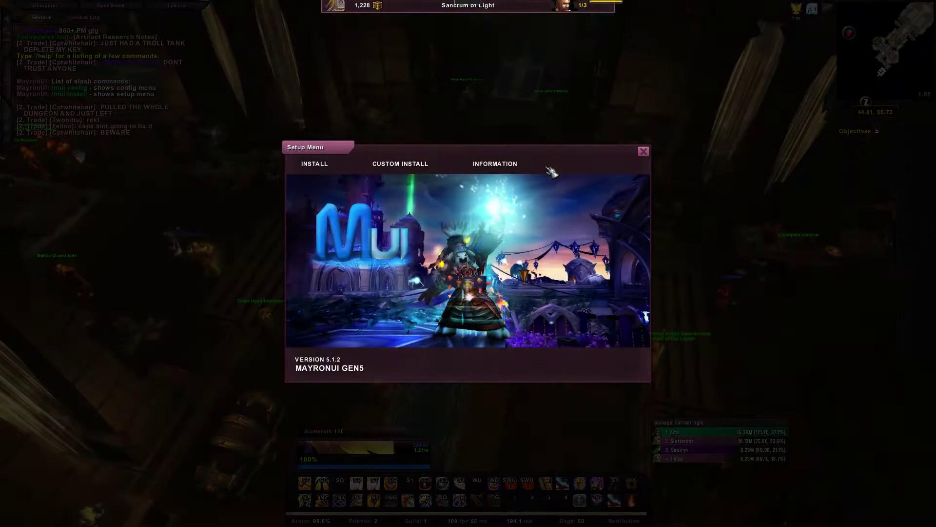
Step: View the standard install warning and scroll through the custom install addon list
left_click(315, 165)
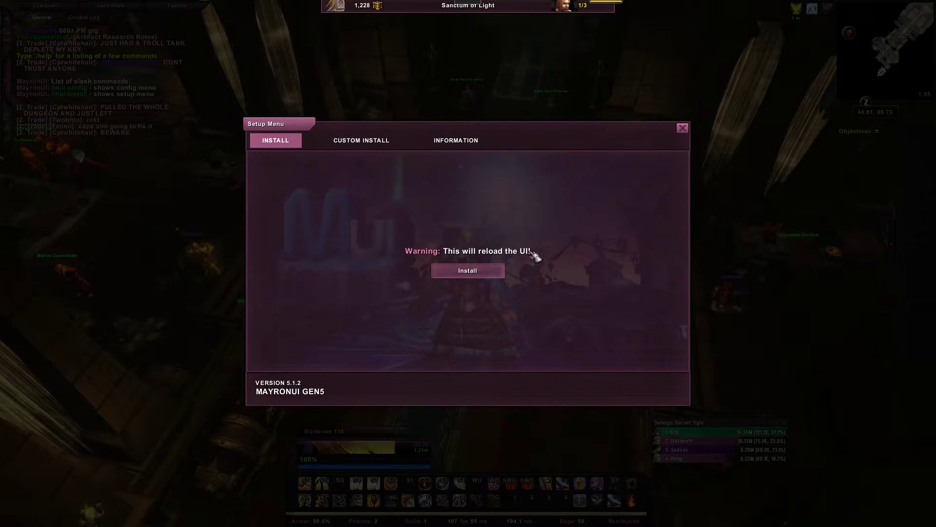
left_click(358, 147)
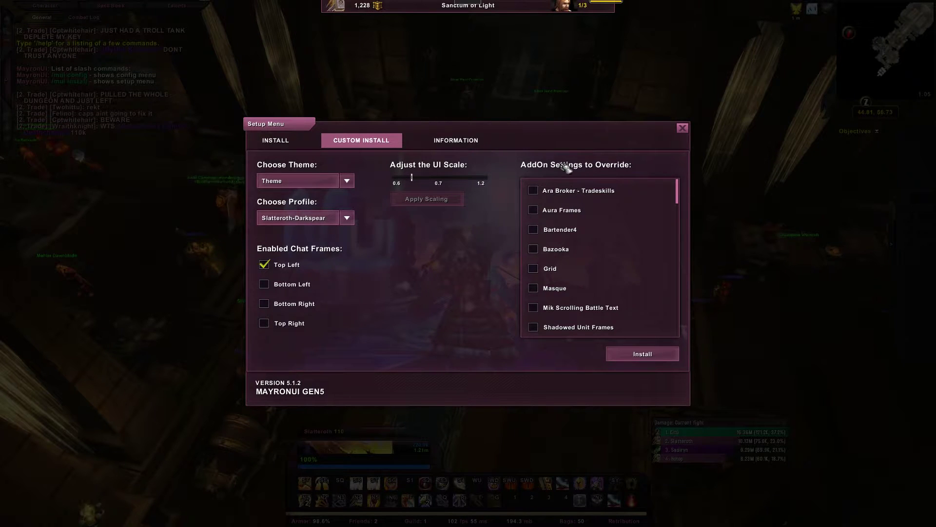
scroll(595, 232, "down", 5)
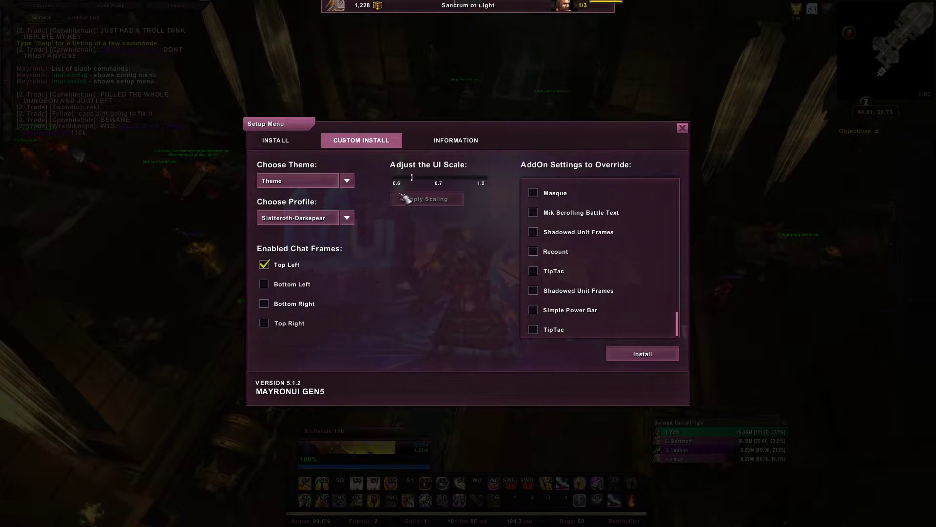
Step: Check the slash commands and FAQ information, return to Install, and close the Setup Menu
left_click(456, 141)
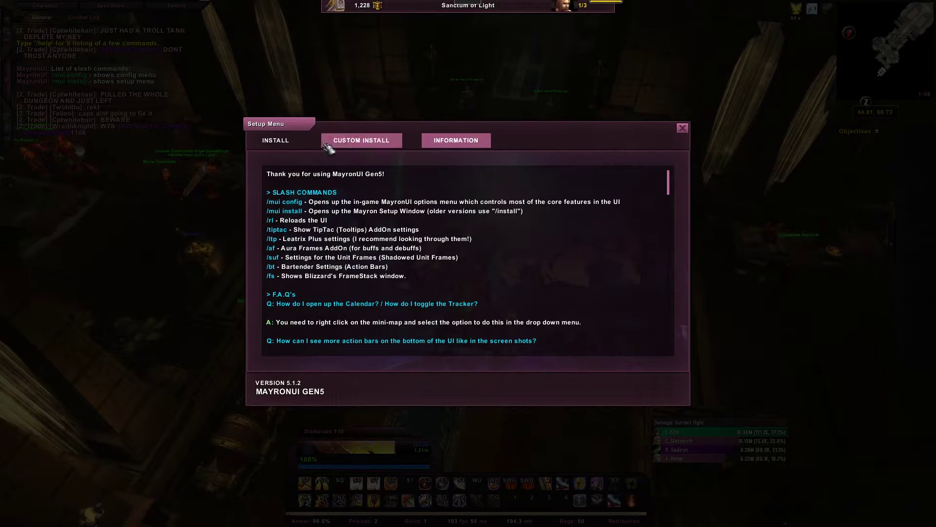
left_click(297, 146)
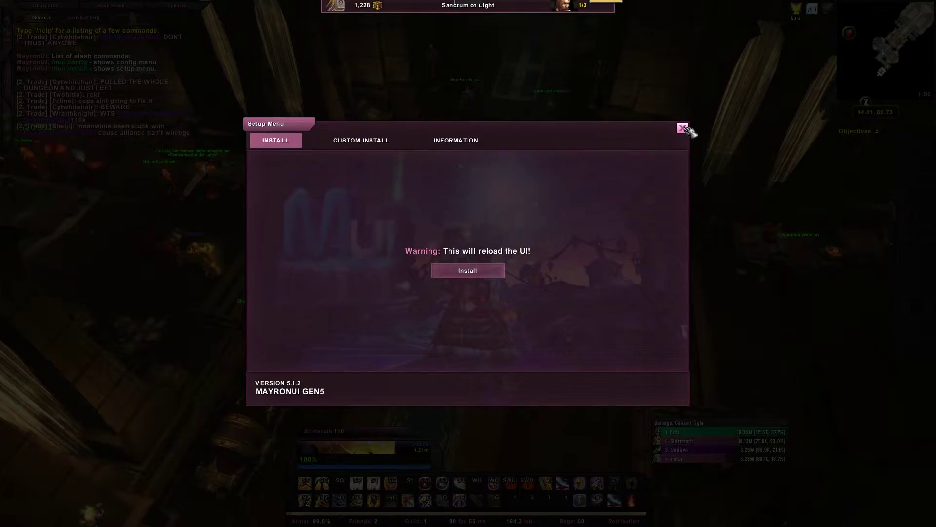
left_click(682, 128)
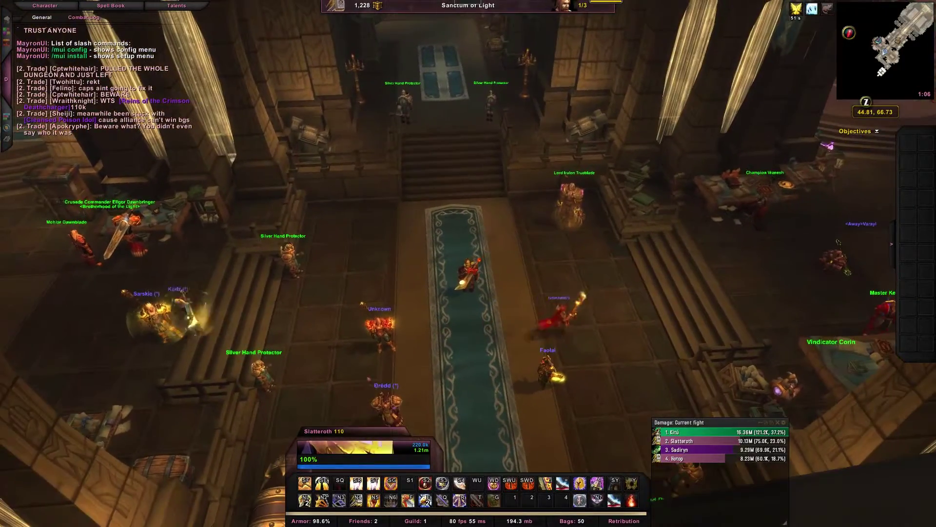
key("Escape")
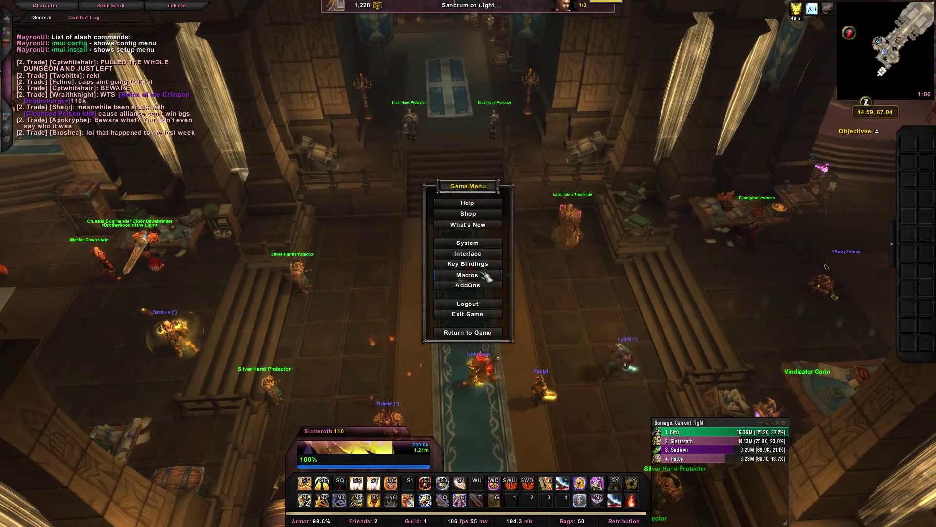
left_click(470, 285)
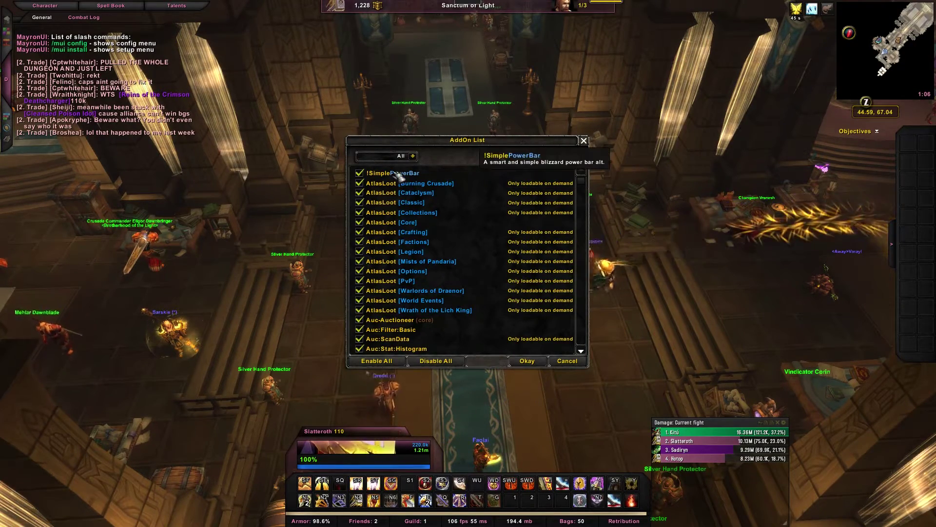
scroll(415, 273, "down", 10)
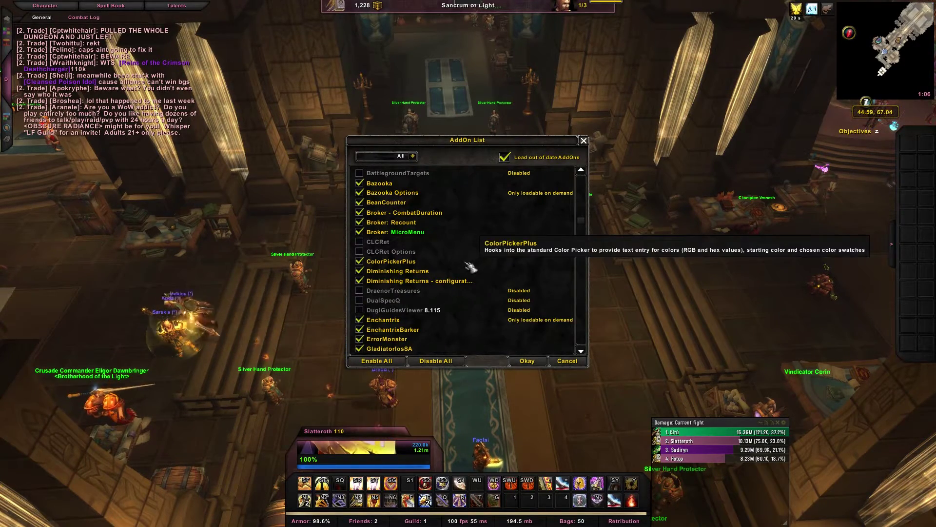
scroll(470, 267, "down", 8)
scroll(493, 243, "up", 1)
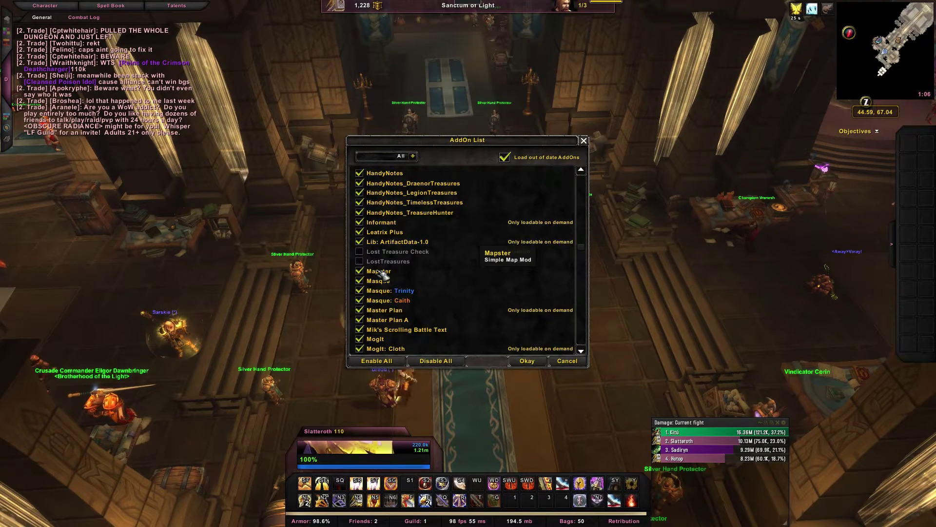
scroll(468, 283, "down", 15)
scroll(475, 249, "up", 4)
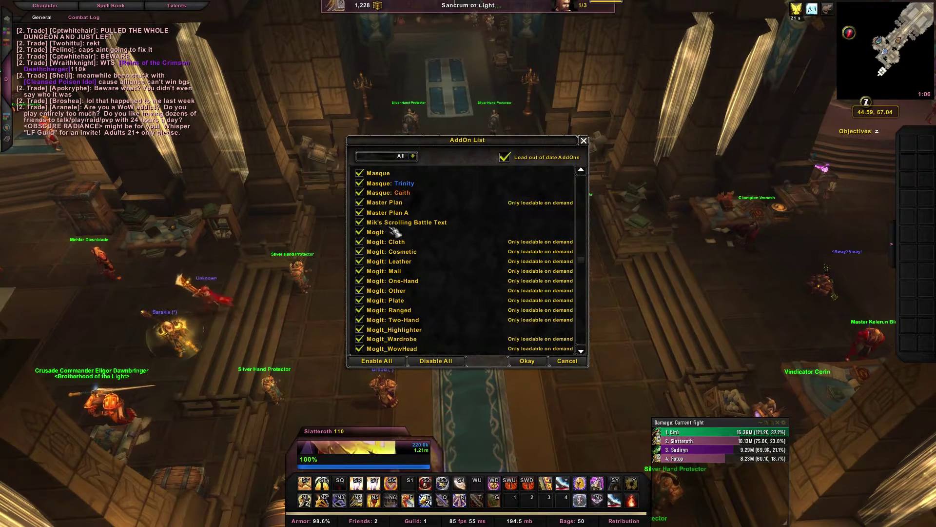
scroll(422, 288, "down", 5)
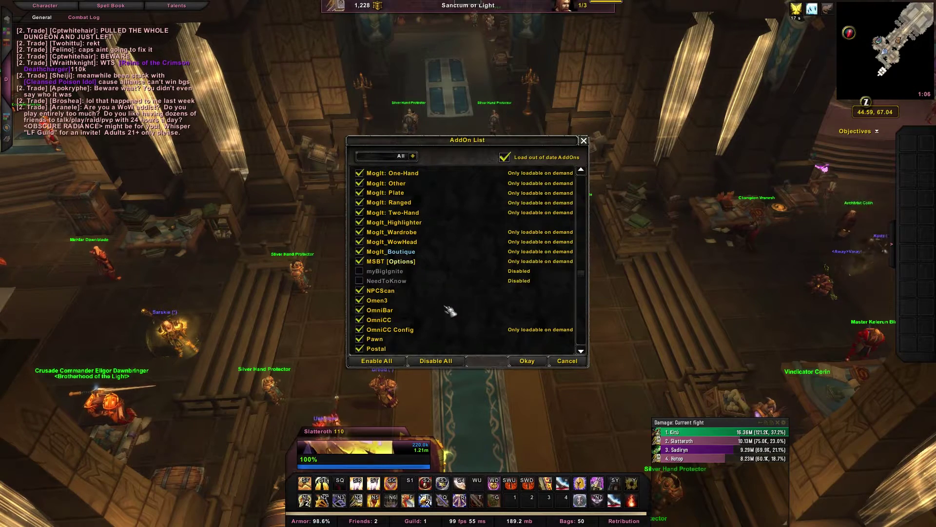
scroll(468, 273, "down", 8)
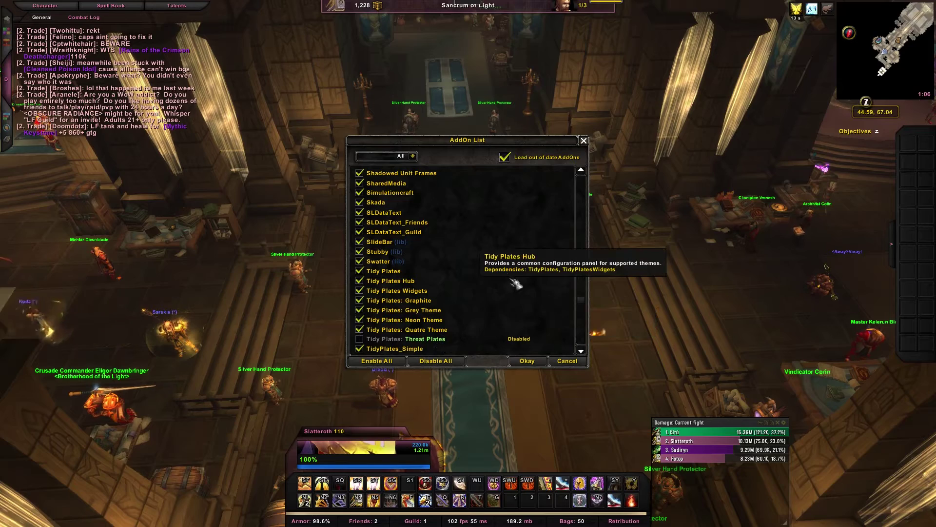
scroll(502, 303, "down", 4)
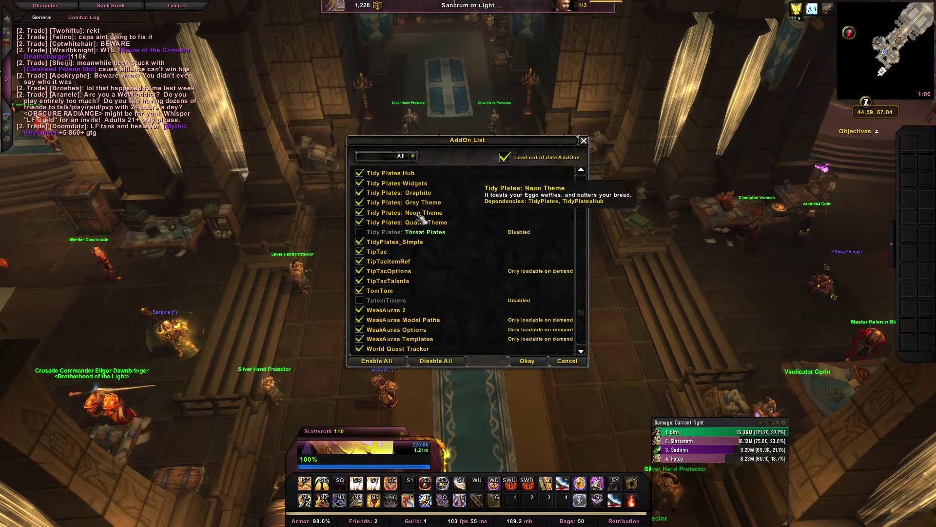
scroll(499, 300, "down", 4)
scroll(500, 300, "down", 4)
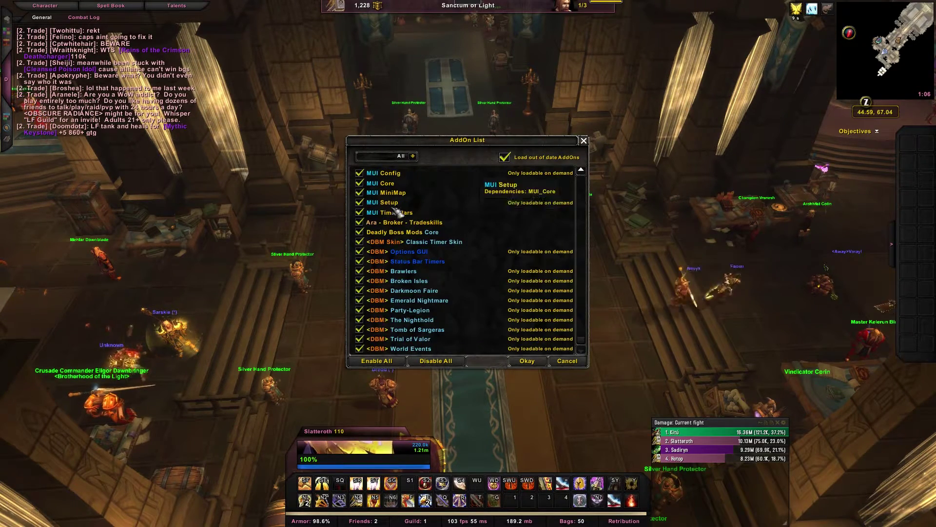
scroll(454, 292, "up", 12)
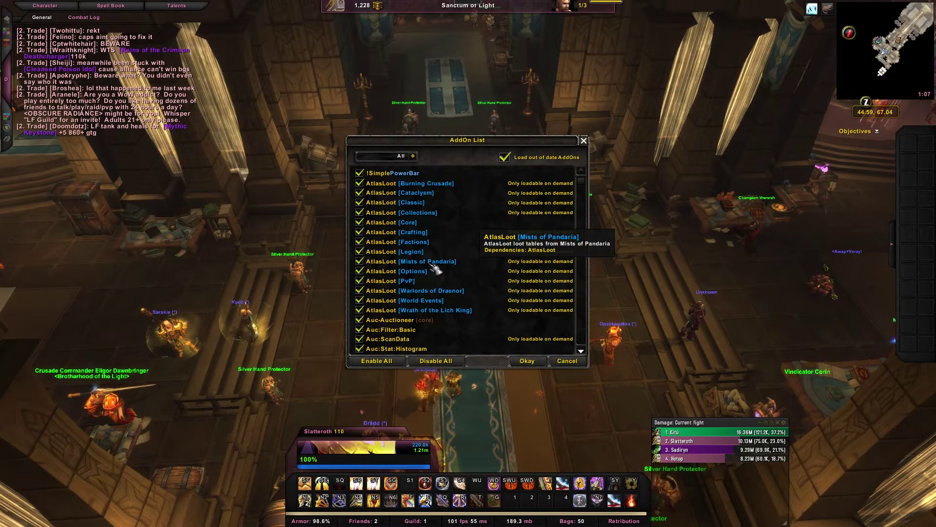
scroll(436, 268, "down", 5)
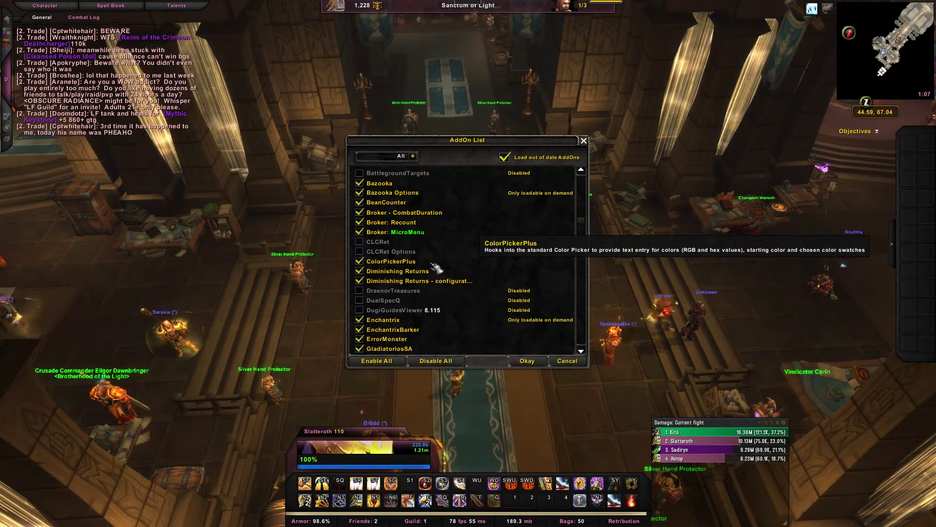
key("Escape")
key("b")
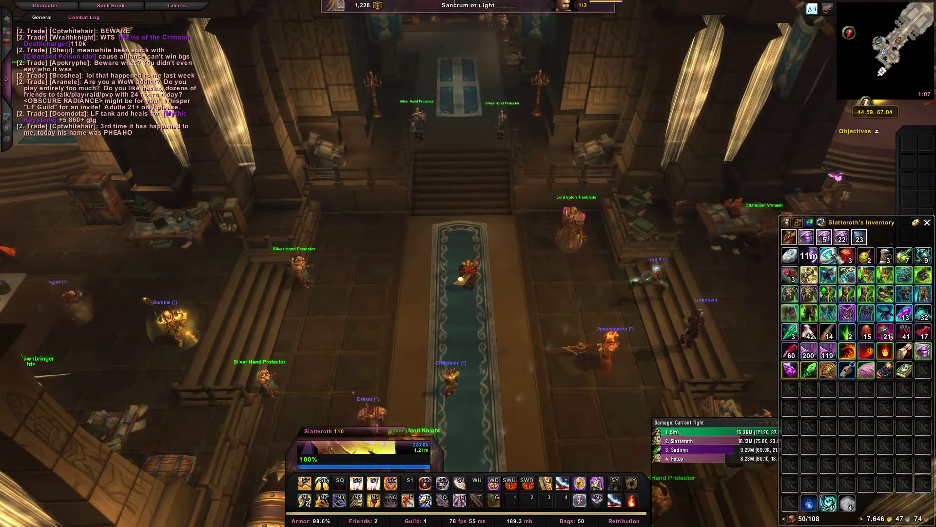
mouse_move(808, 247)
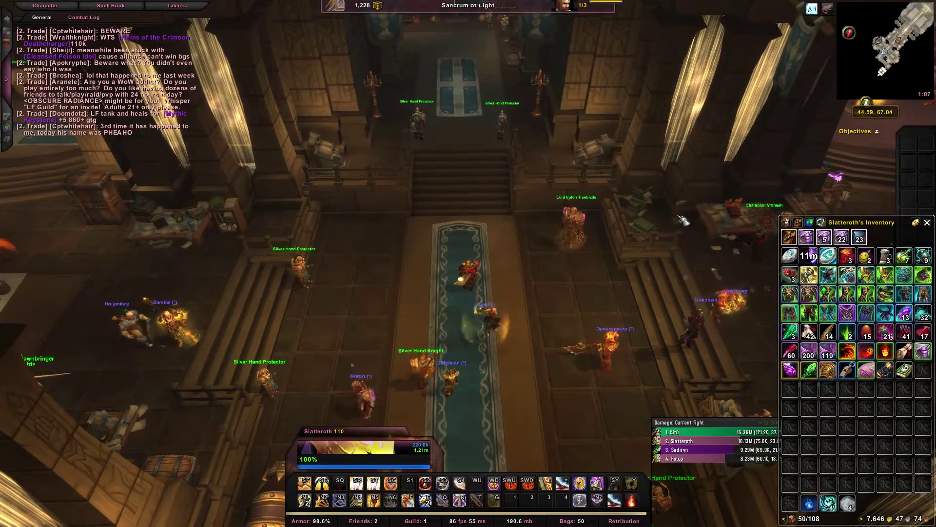
key("b")
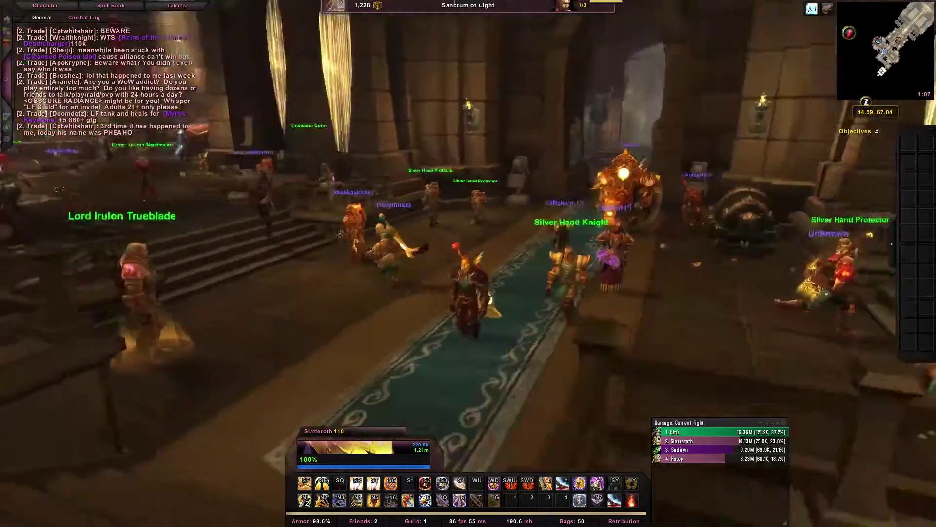
key("w")
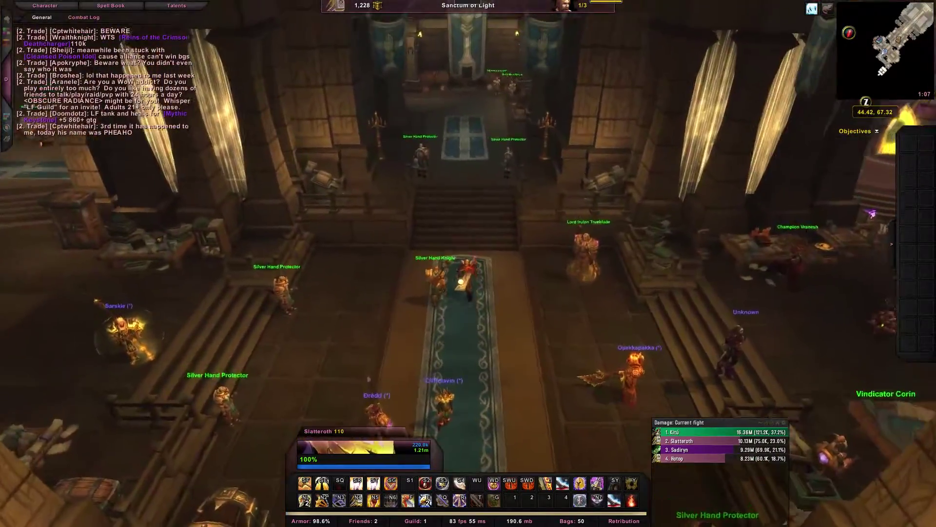
key("w")
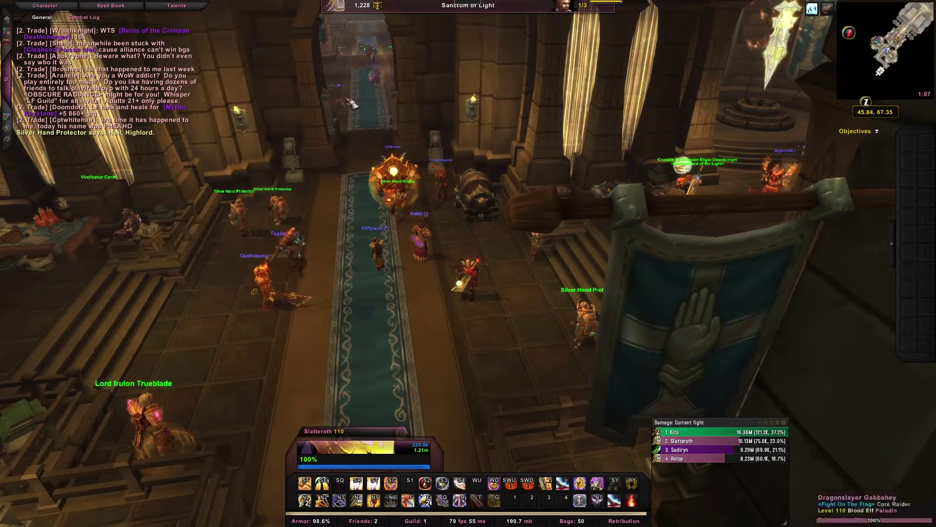
key("w")
scroll(468, 263, "down", 10)
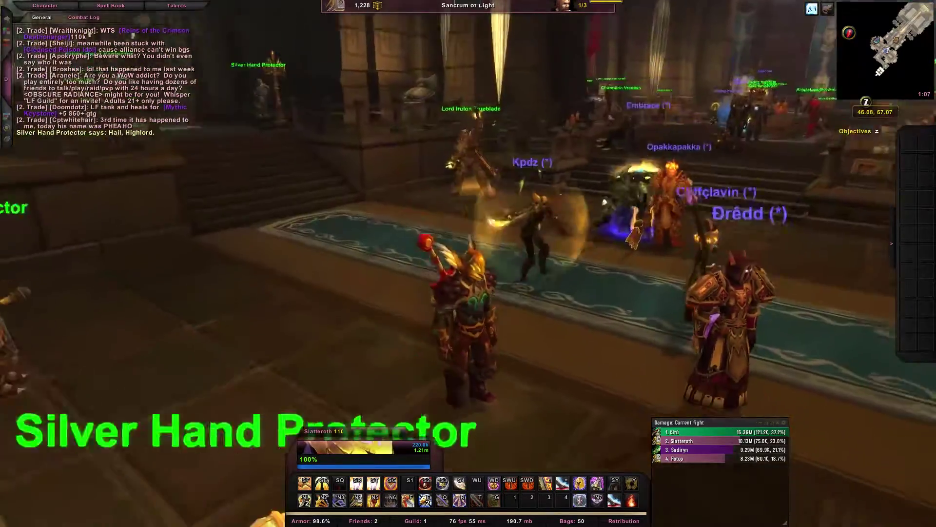